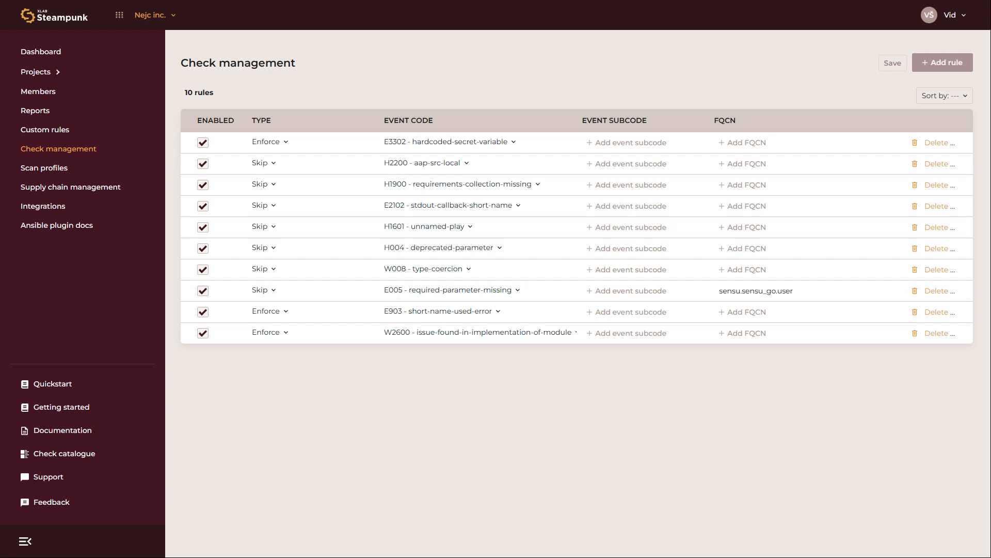
# - Switch to the terminal and display the contents of playbook-cm.yml, then clear the screen
pyautogui.write('cat playbook-')
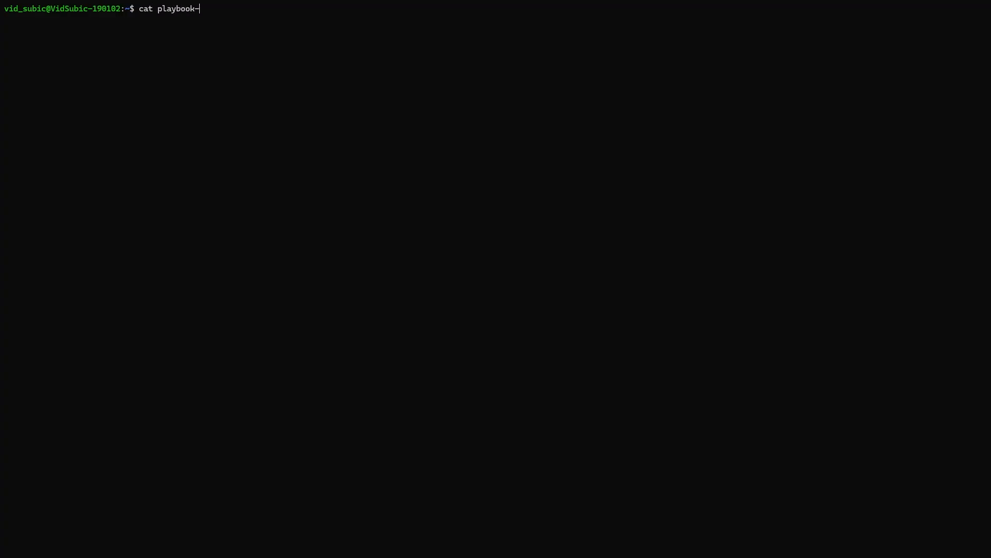
pyautogui.write('cm.yml')
pyautogui.press('Return')
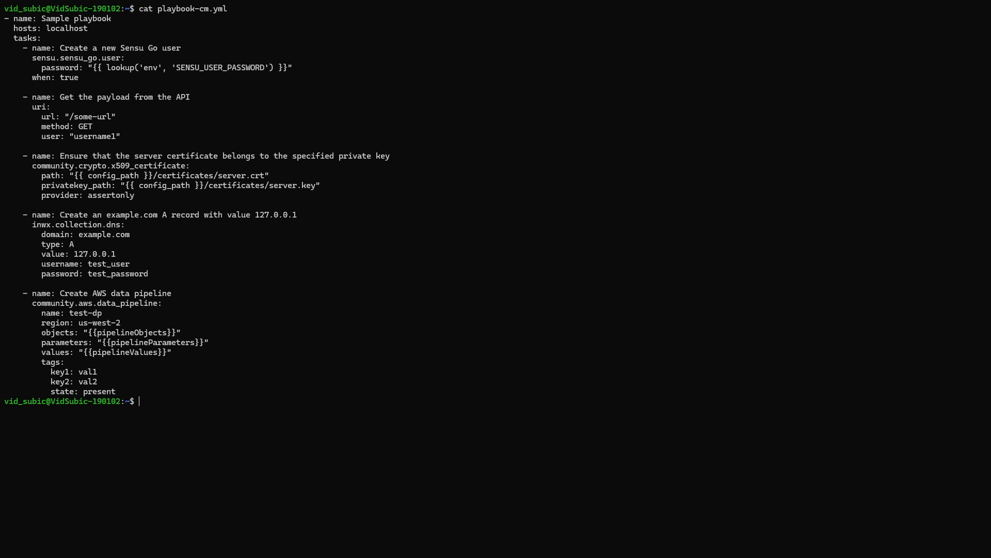
pyautogui.hotkey('ctrl', 'l')
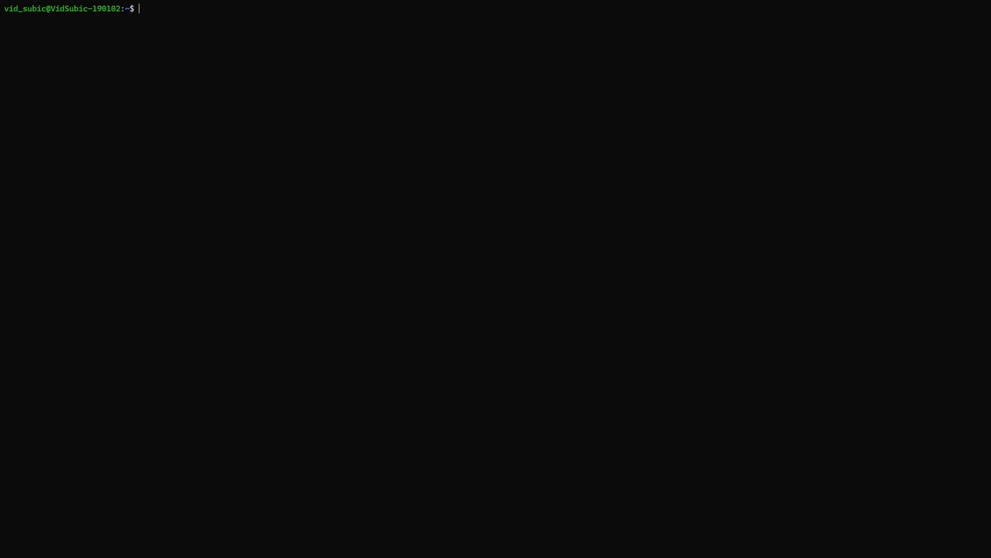
# - Scan playbook-cm.yml with Spotter using the full profile
pyautogui.write('spotter scan --profile full playbook-cm.y')
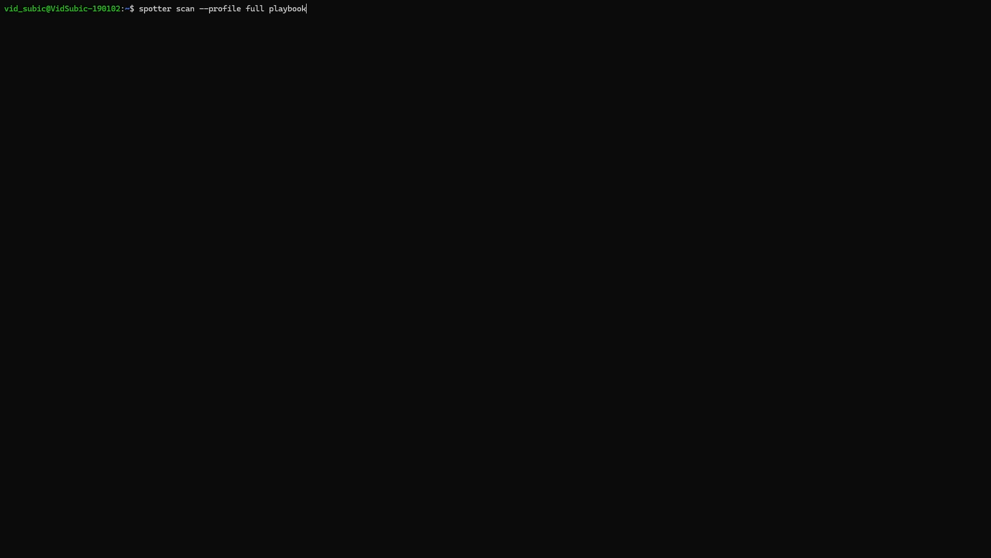
pyautogui.write('ml')
pyautogui.press('Return')
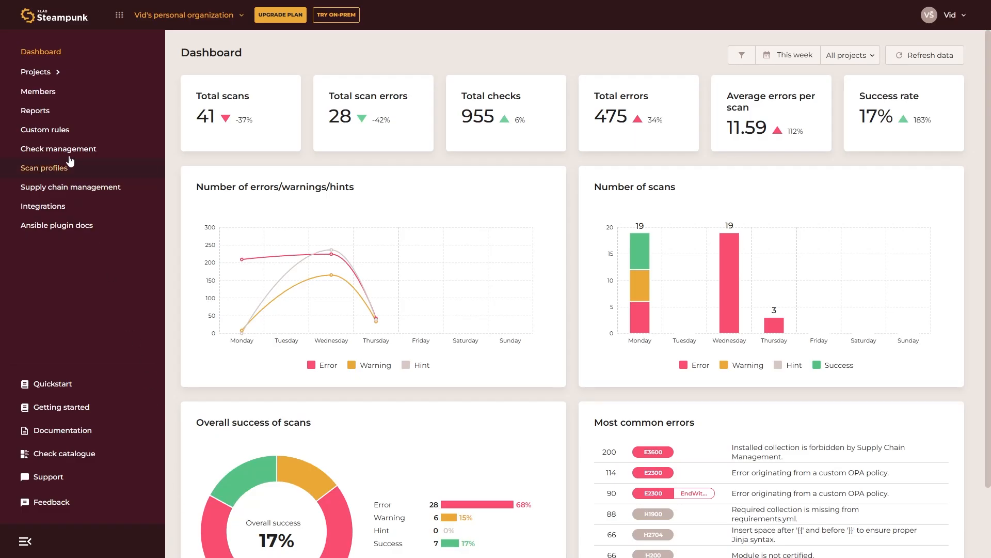
# - In the Steampunk Spotter web app's check management, add an Enforce rule for event code H200 - module-not-certified and save it
pyautogui.click(68, 149)
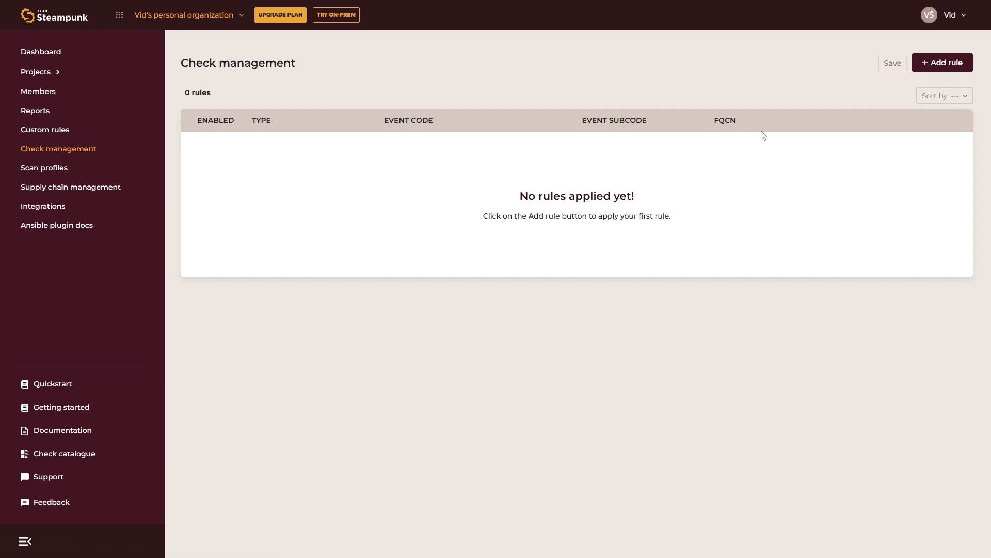
pyautogui.click(930, 66)
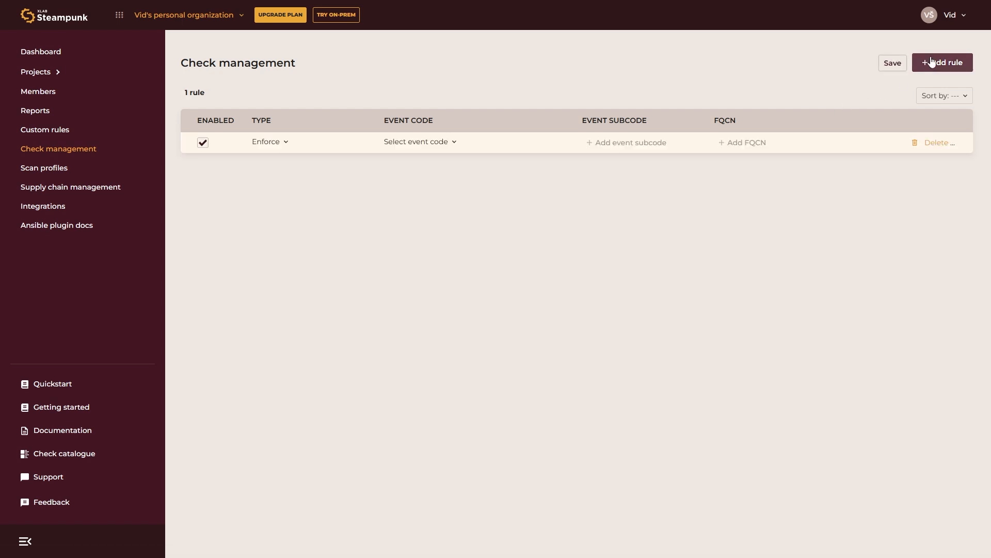
pyautogui.click(278, 145)
pyautogui.click(277, 146)
pyautogui.click(413, 143)
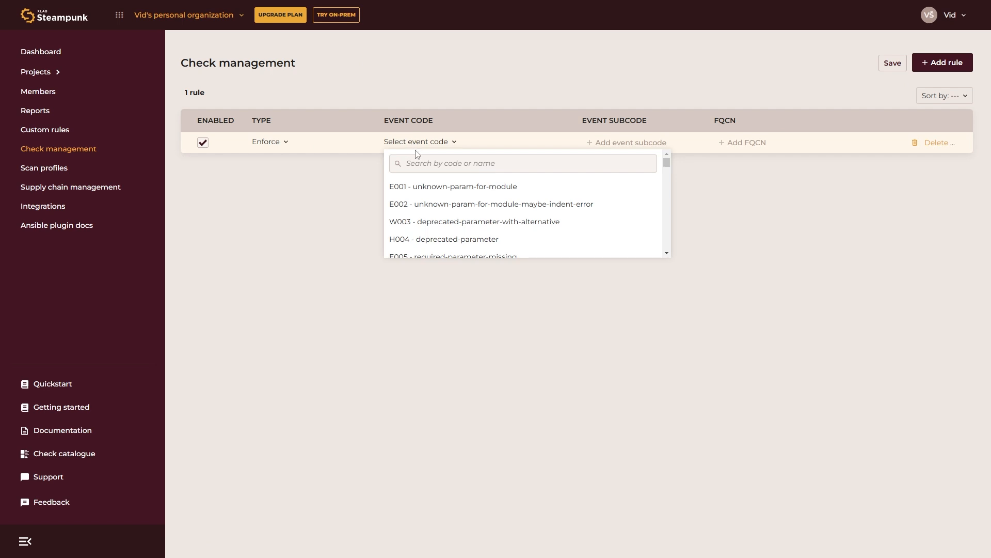
pyautogui.write('h200')
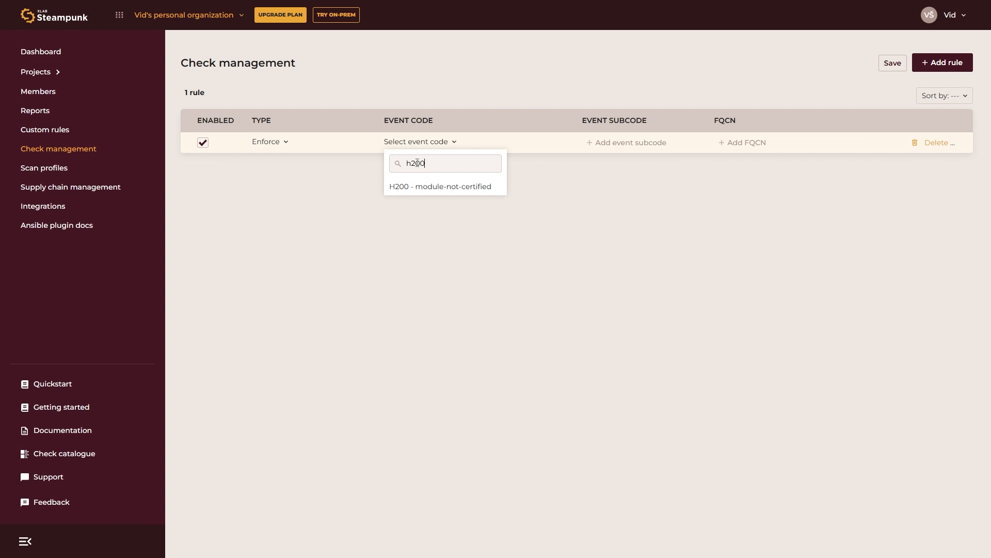
pyautogui.click(427, 186)
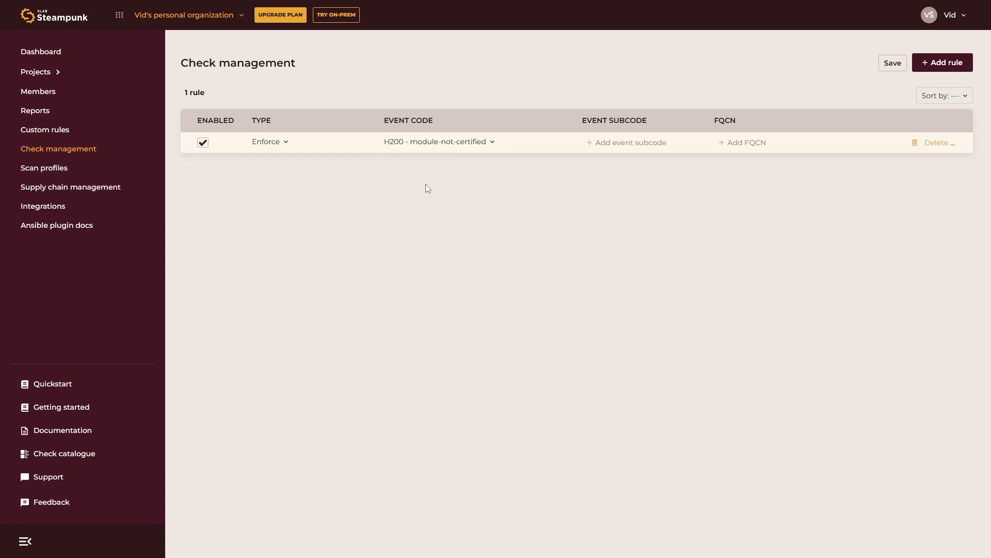
pyautogui.click(887, 69)
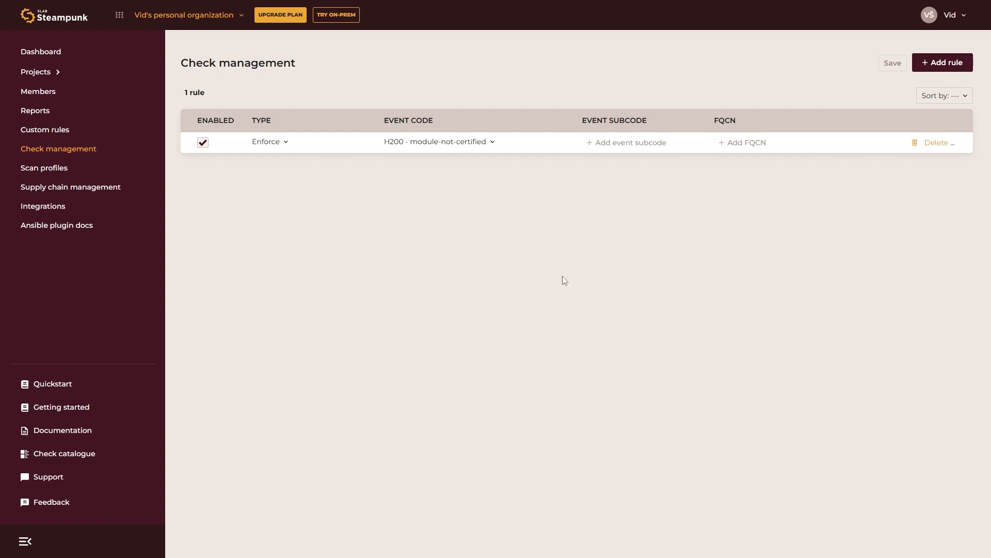
# - Browse the check catalogue and filter its checks by "certif"
pyautogui.click(49, 454)
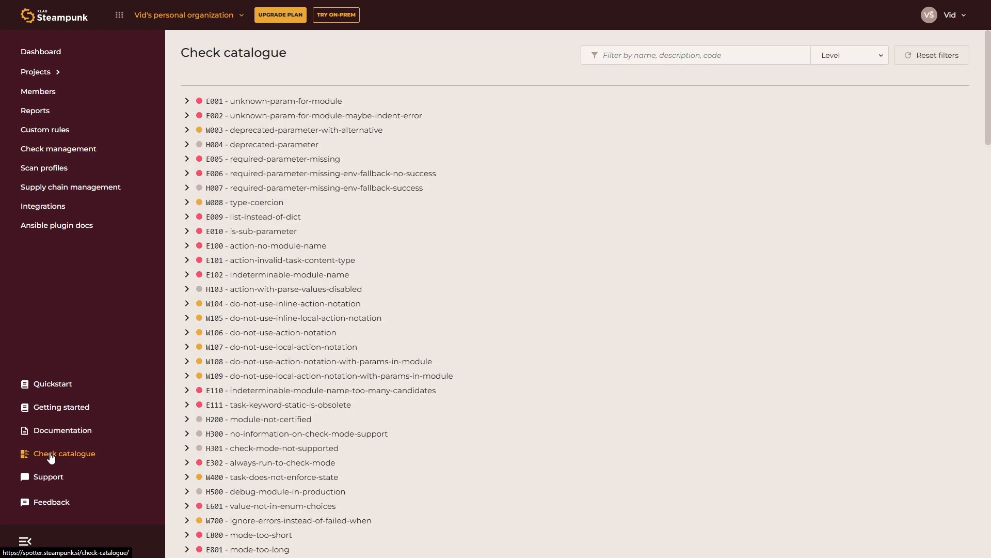
pyautogui.scroll(-20, 498, 293)
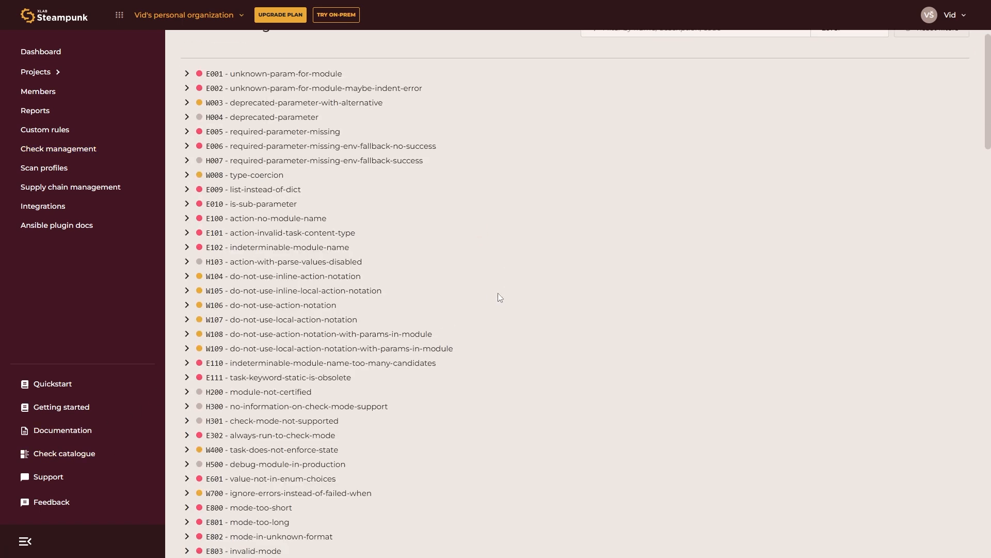
pyautogui.scroll(-9, 498, 293)
pyautogui.scroll(20, 498, 293)
pyautogui.scroll(9, 498, 292)
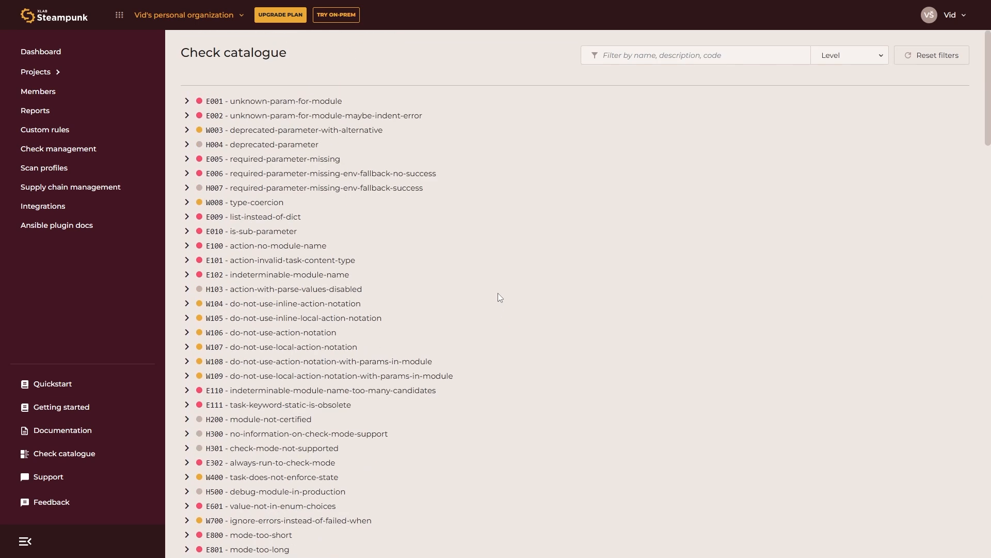
pyautogui.click(651, 56)
pyautogui.write('cer')
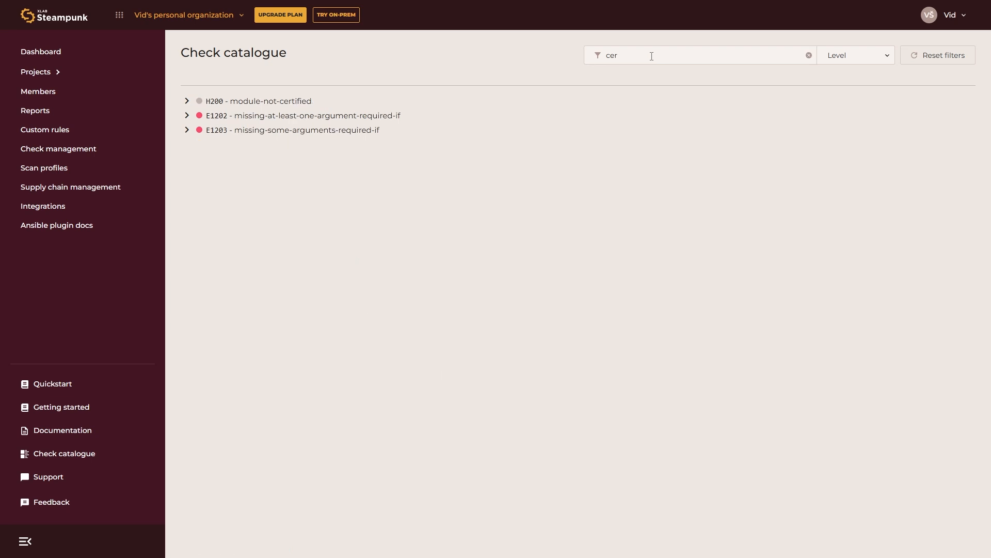
pyautogui.write('tif')
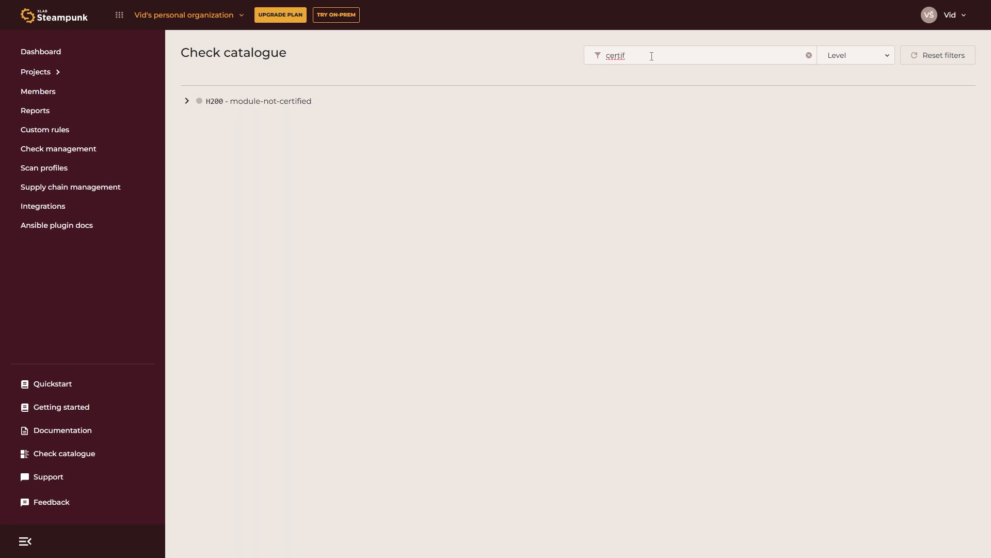
# - Examine the catalogue details of the H200 - module-not-certified check, including its requirements and example playbook
pyautogui.click(187, 100)
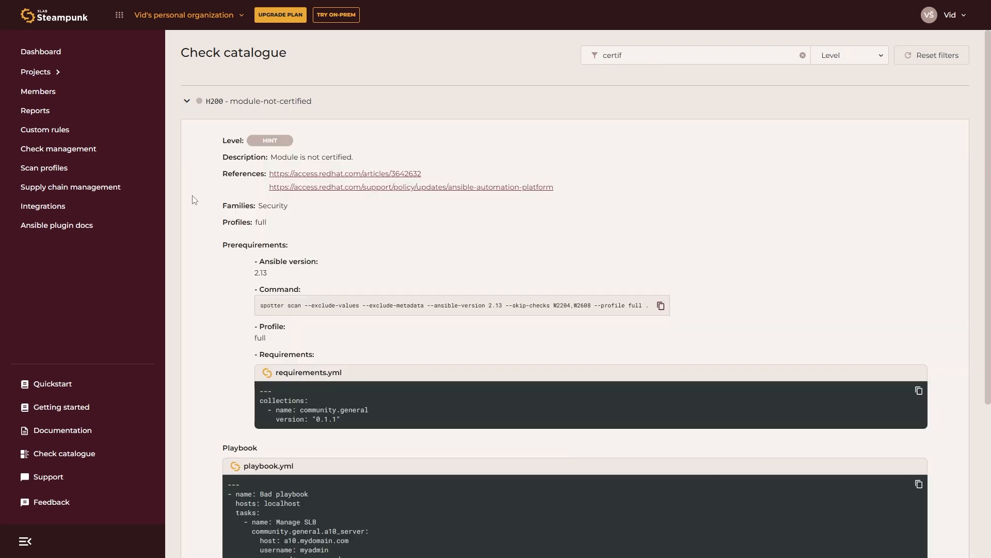
pyautogui.scroll(-4, 195, 200)
pyautogui.moveTo(308, 441); pyautogui.dragTo(324, 442)
pyautogui.click(204, 363)
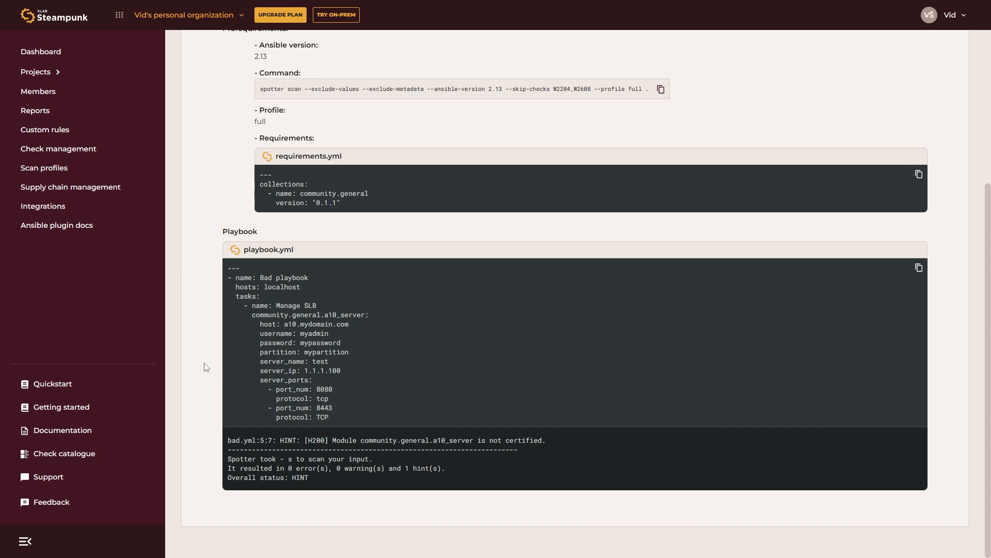
pyautogui.scroll(4, 206, 367)
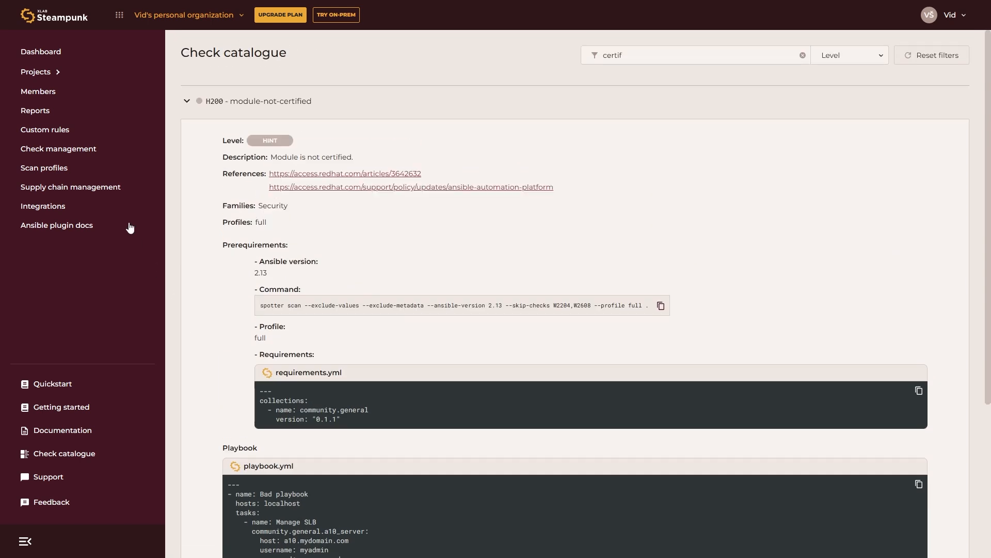
# - Add a Skip rule in check management for event code H2606 - external-collection-imports-in-module-as-dependency
pyautogui.click(80, 148)
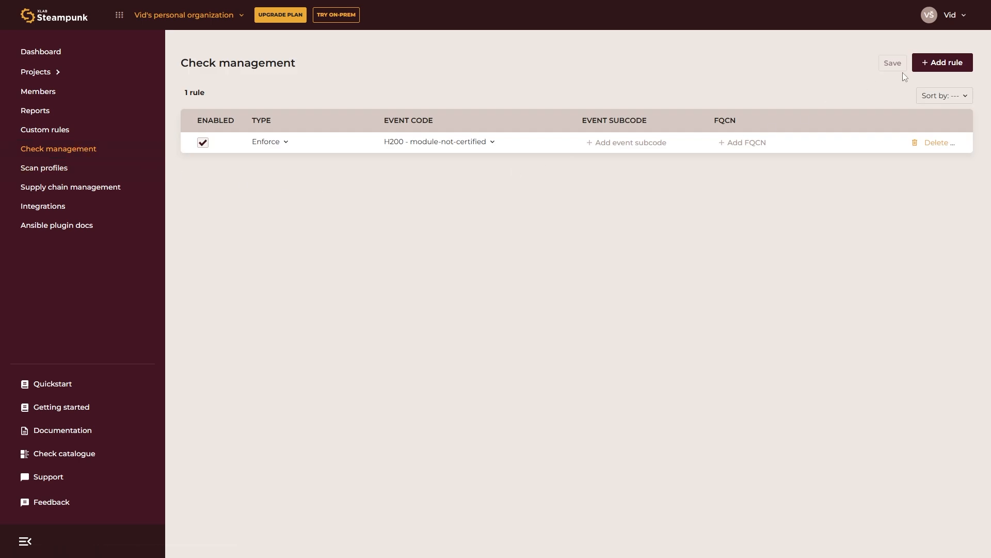
pyautogui.click(931, 68)
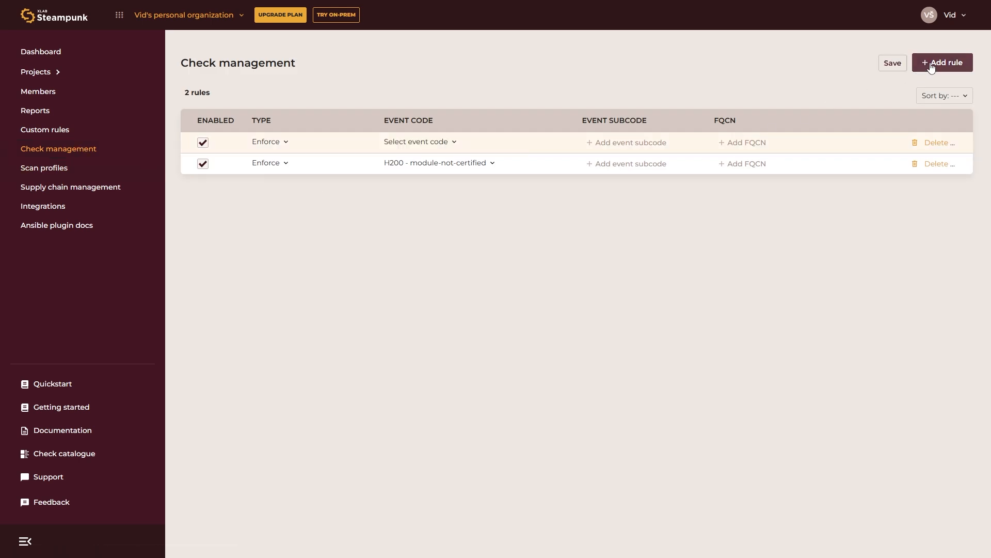
pyautogui.click(283, 143)
pyautogui.click(274, 173)
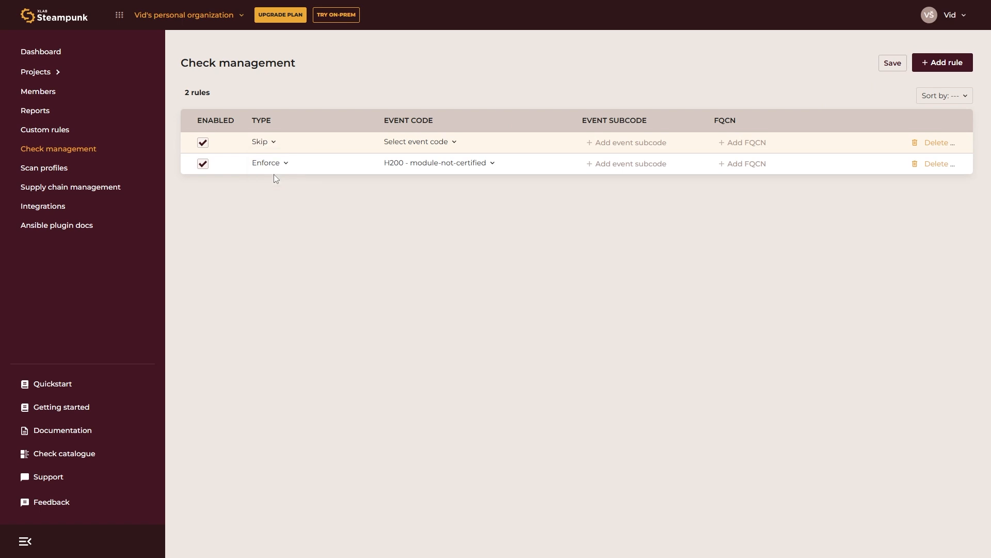
pyautogui.click(417, 142)
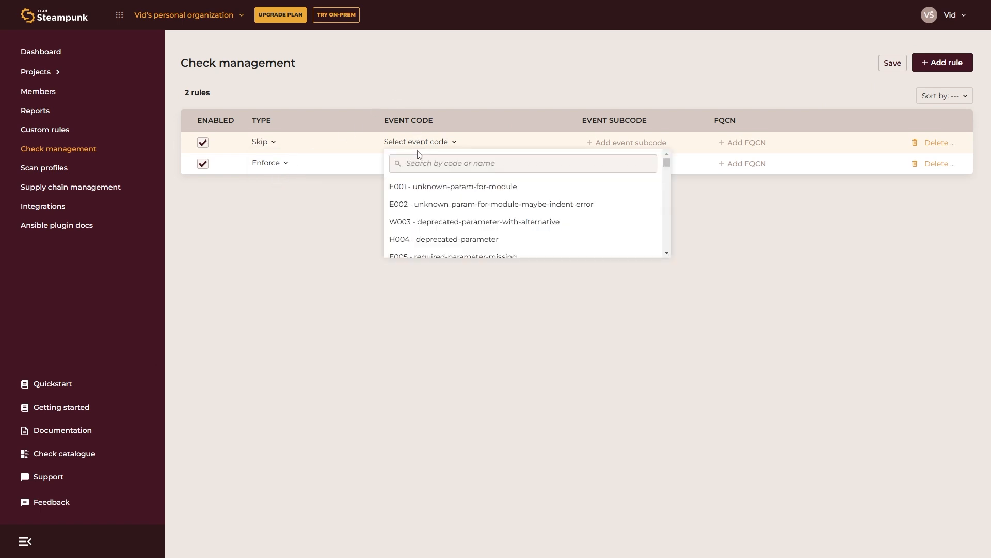
pyautogui.write('external')
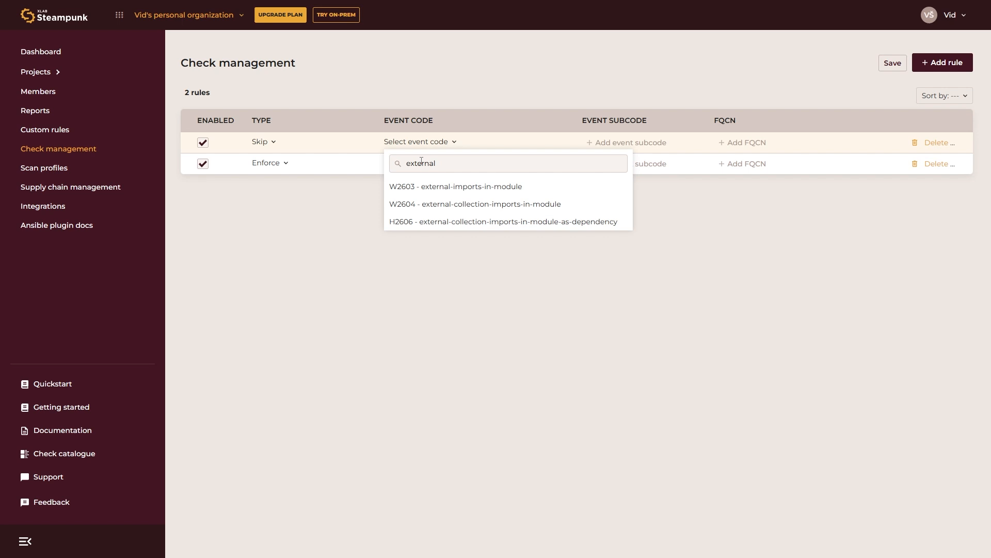
pyautogui.click(438, 222)
# - Limit the H2606 skip rule to the FQCN community.aws.data_pipeline and save the rules
pyautogui.click(743, 143)
pyautogui.write('community.aws.data_pipeline')
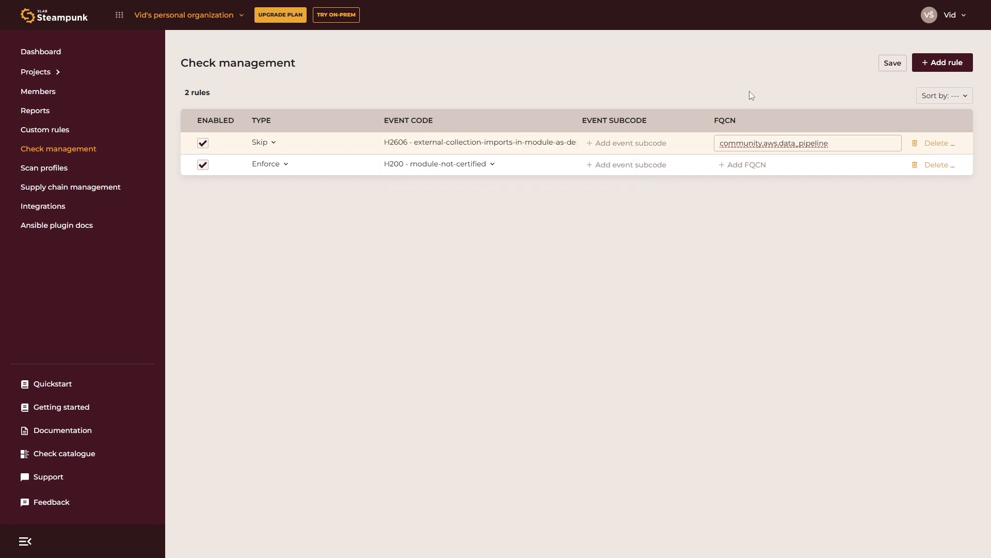
pyautogui.click(749, 91)
pyautogui.click(899, 70)
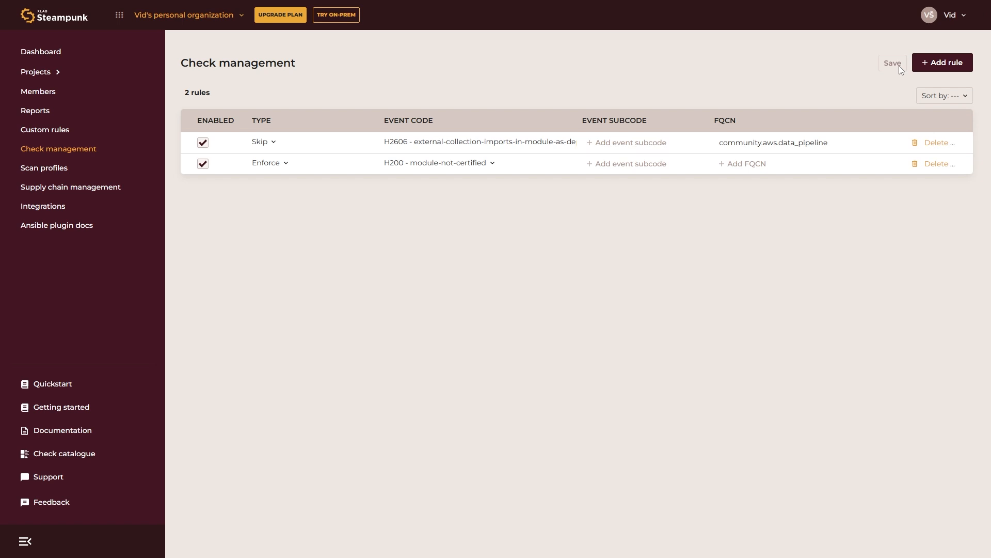
# - Add another Enforce rule for event code E2300 - opa-check-error
pyautogui.click(941, 62)
pyautogui.click(268, 146)
pyautogui.click(268, 146)
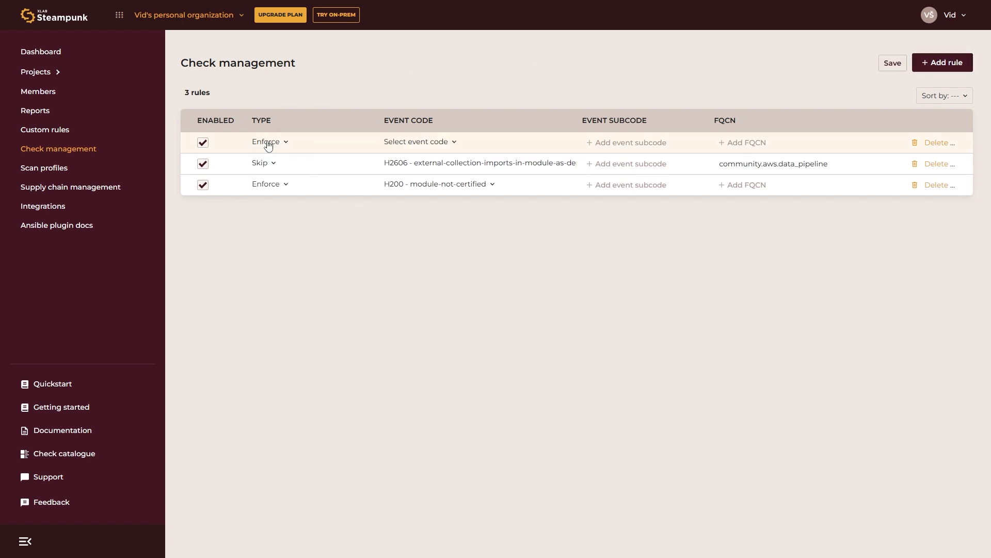
pyautogui.click(417, 142)
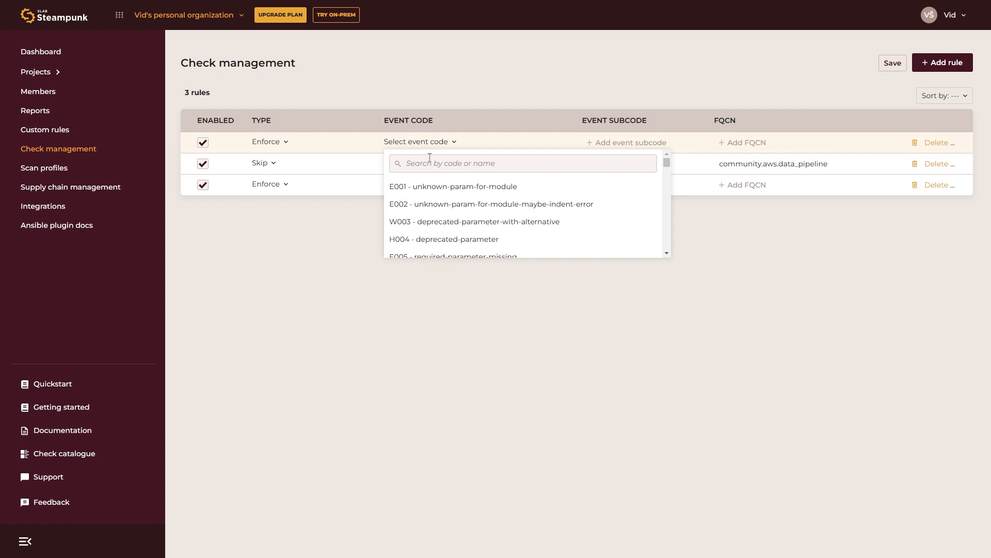
pyautogui.write('opa')
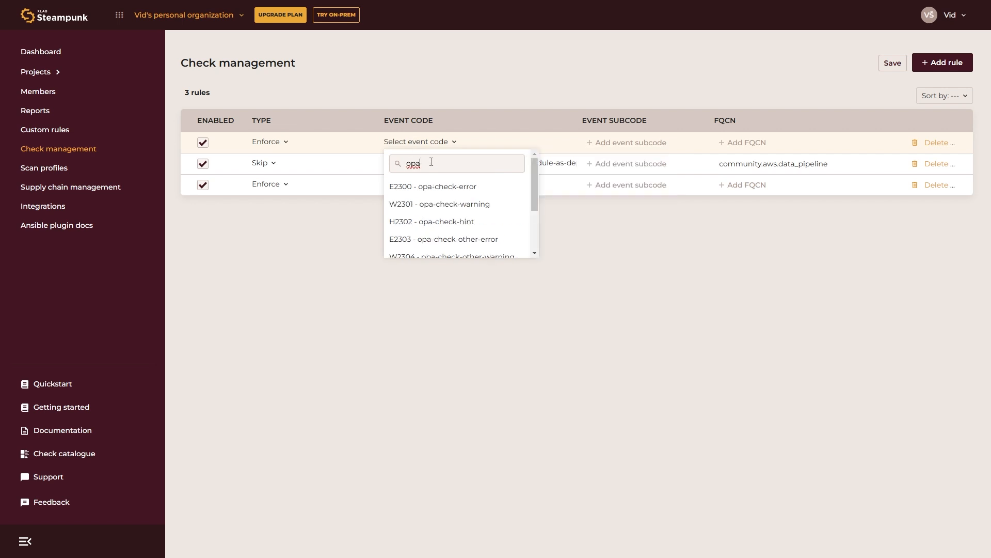
pyautogui.click(439, 186)
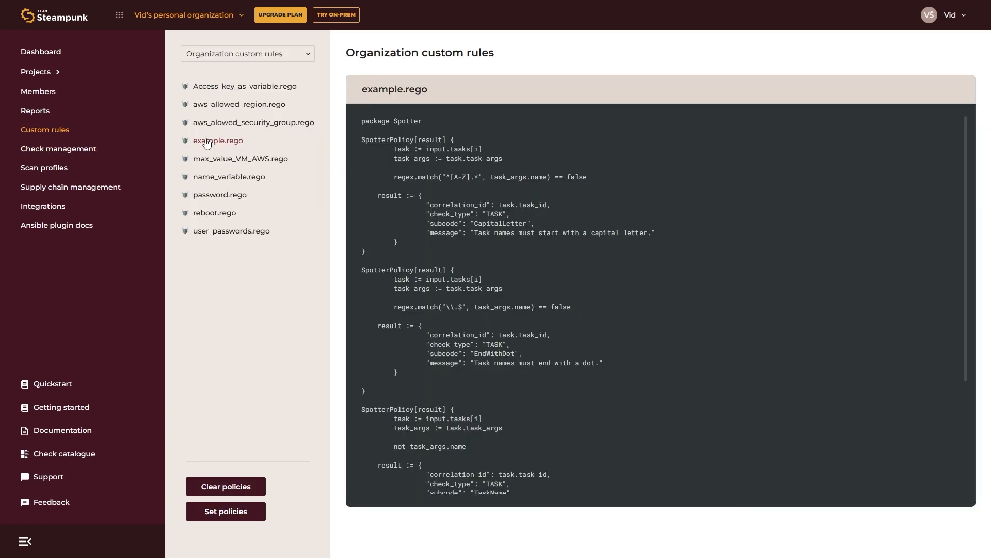
# - Copy the EndWithDot subcode from the custom rule file example.rego into the E2300 rule's event subcode and save the rules
pyautogui.moveTo(474, 354); pyautogui.dragTo(514, 355)
pyautogui.rightClick(514, 356)
pyautogui.click(533, 369)
pyautogui.click(133, 151)
pyautogui.click(619, 145)
pyautogui.hotkey('ctrl', 'v')
pyautogui.press('Return')
pyautogui.click(897, 66)
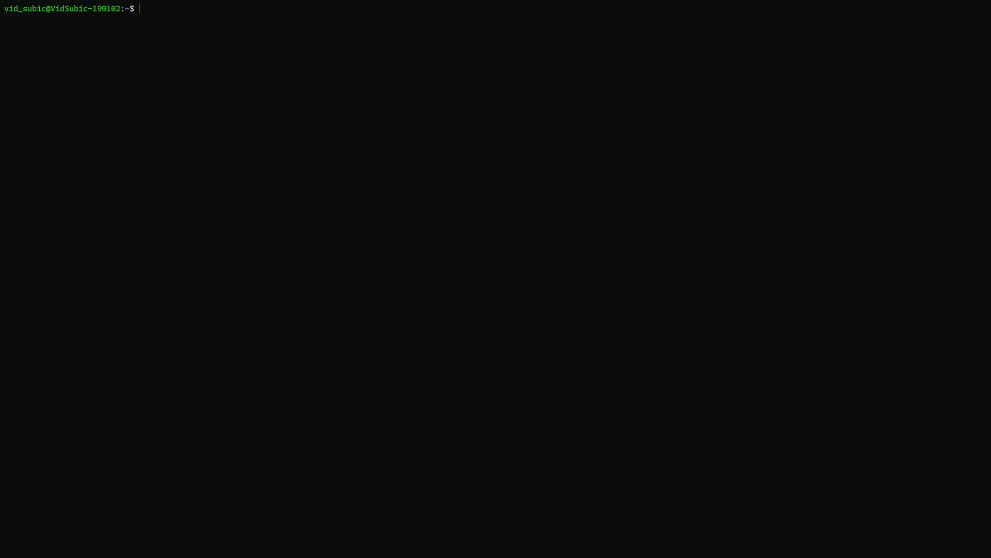
# - In the terminal, display org-config2.json and set it as the Spotter configuration
pyautogui.write('cat org-config2.json')
pyautogui.press('Return')
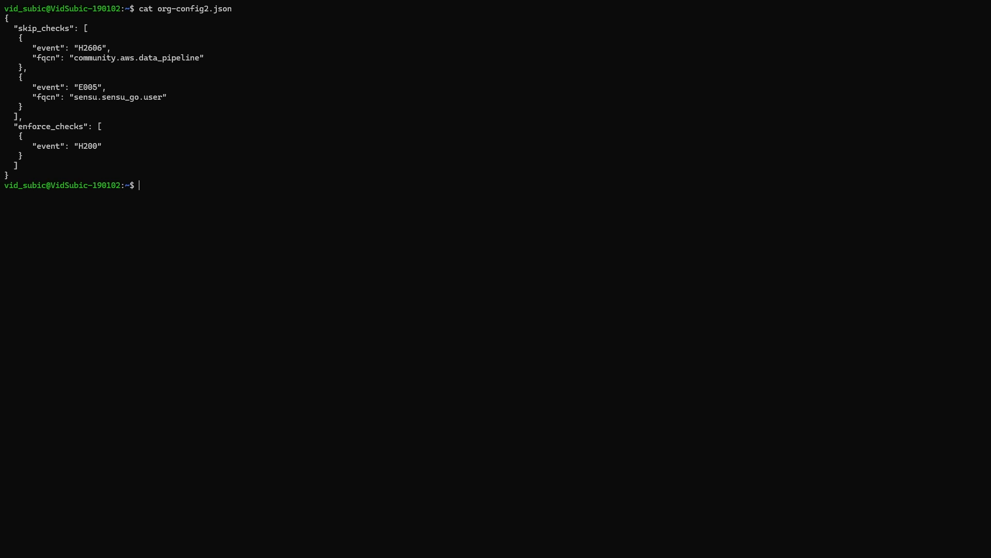
pyautogui.write('spotter config set org-config2.json')
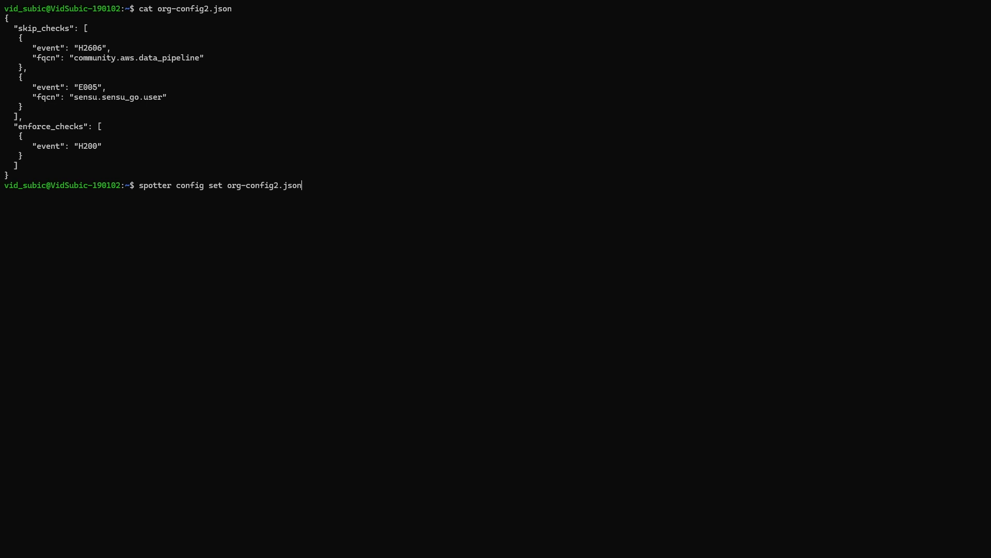
pyautogui.press('Return')
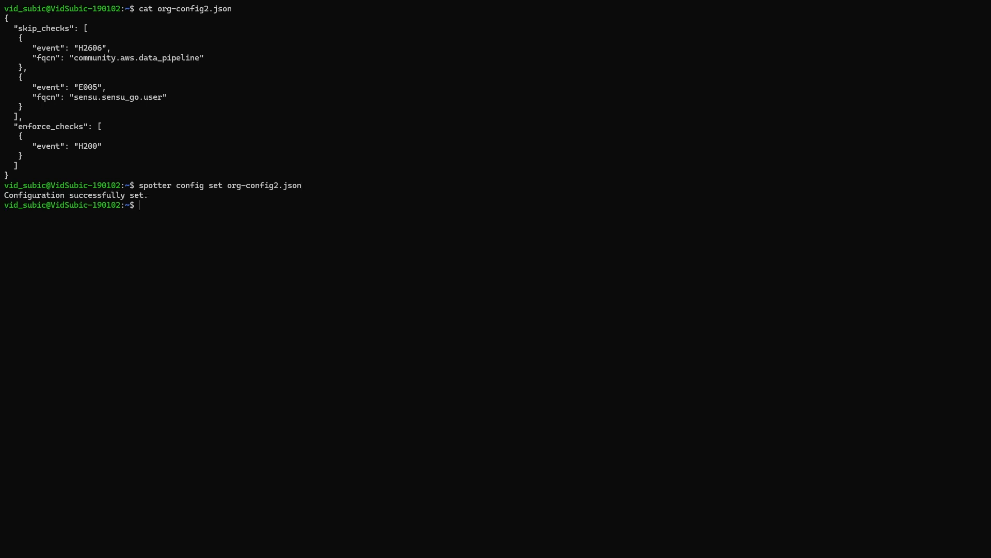
# - Scan playbook-cm.yml again with Spotter using the full profile
pyautogui.write('spotter scan --profile full playbook-cm.yml')
pyautogui.press('Return')
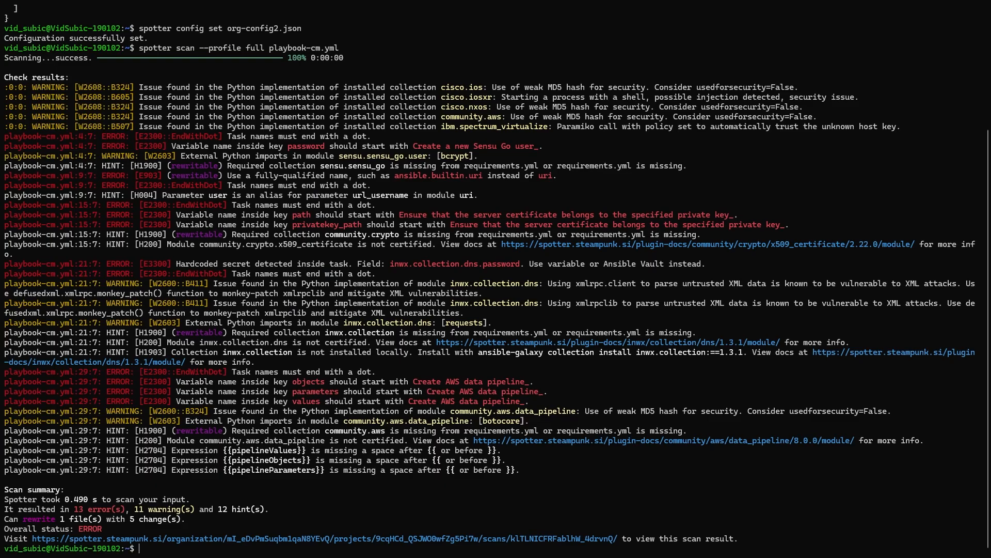
# - Clear the terminal, display .spotter.yml and examine its skip_checks and enforce_checks entries
pyautogui.hotkey('ctrl', 'l')
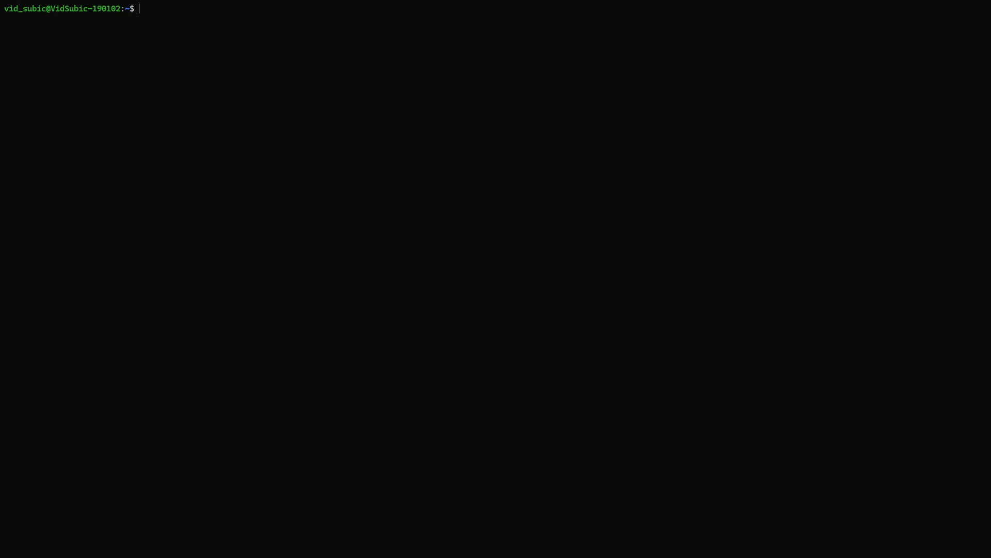
pyautogui.write('cat .spotter.yml')
pyautogui.press('Return')
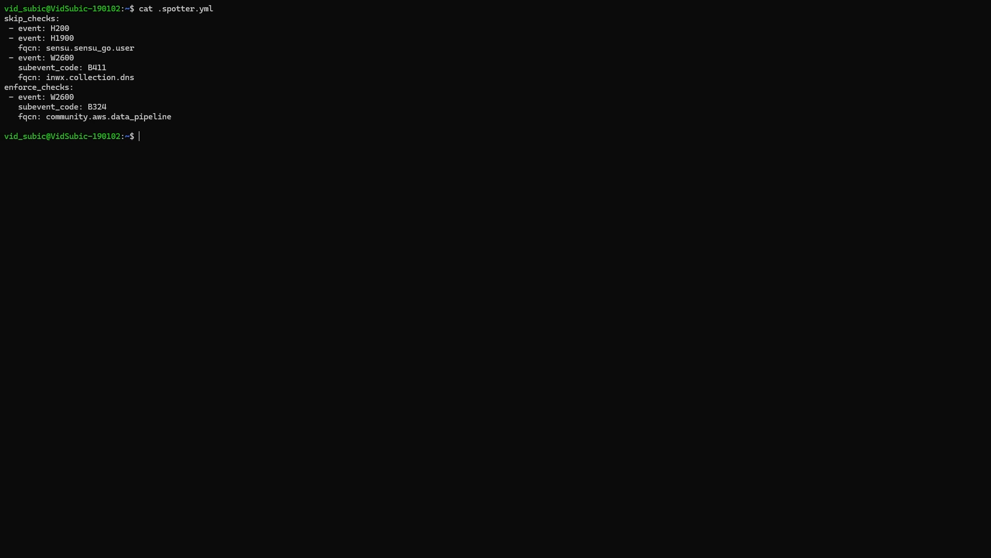
pyautogui.moveTo(50, 57); pyautogui.dragTo(74, 57)
pyautogui.click(74, 58)
pyautogui.moveTo(46, 116); pyautogui.dragTo(172, 116)
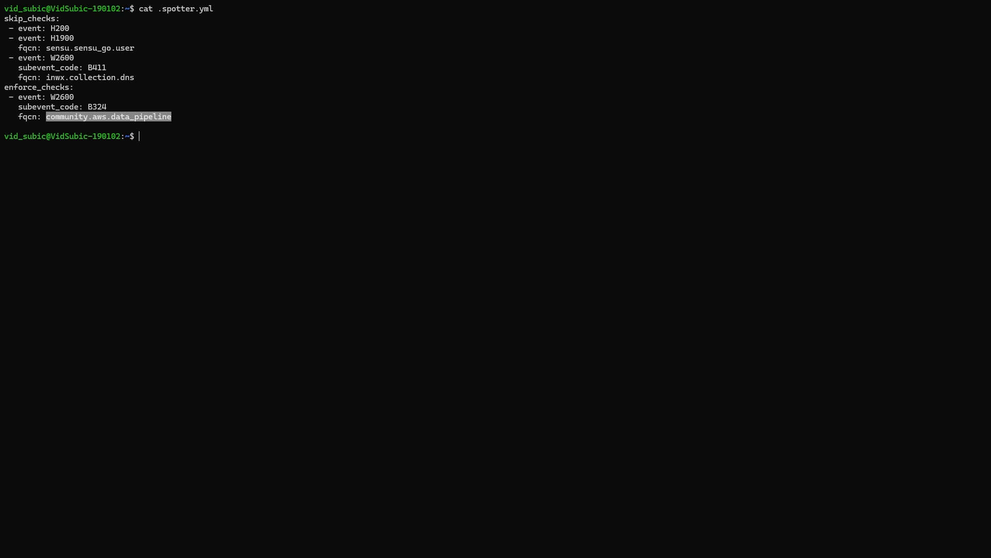
pyautogui.press('Escape')
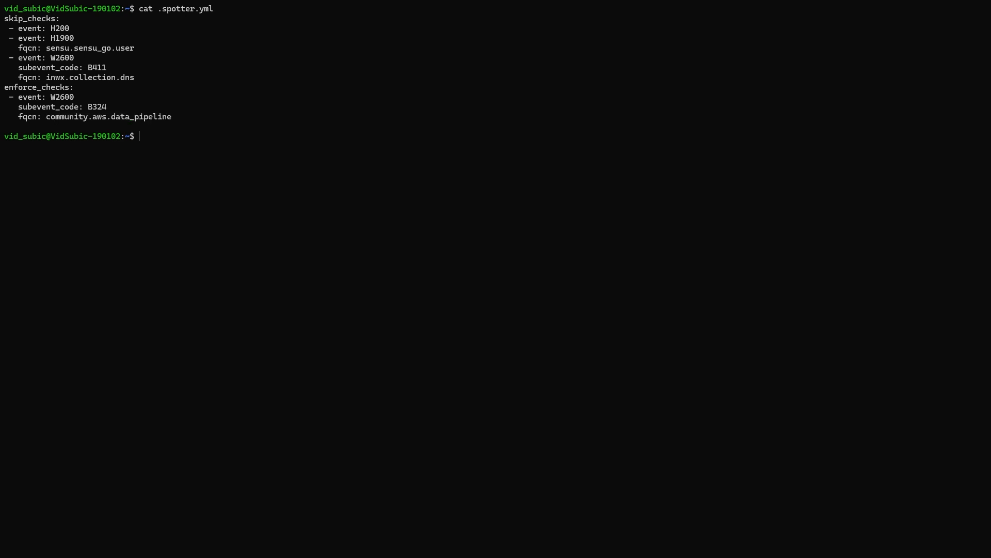
# - Scan playbook-cm.yml with the full profile and highlight the H200 result for the community.crypto.x509_certificate module
pyautogui.write('spotter scan --profile full playbook-cm.yml')
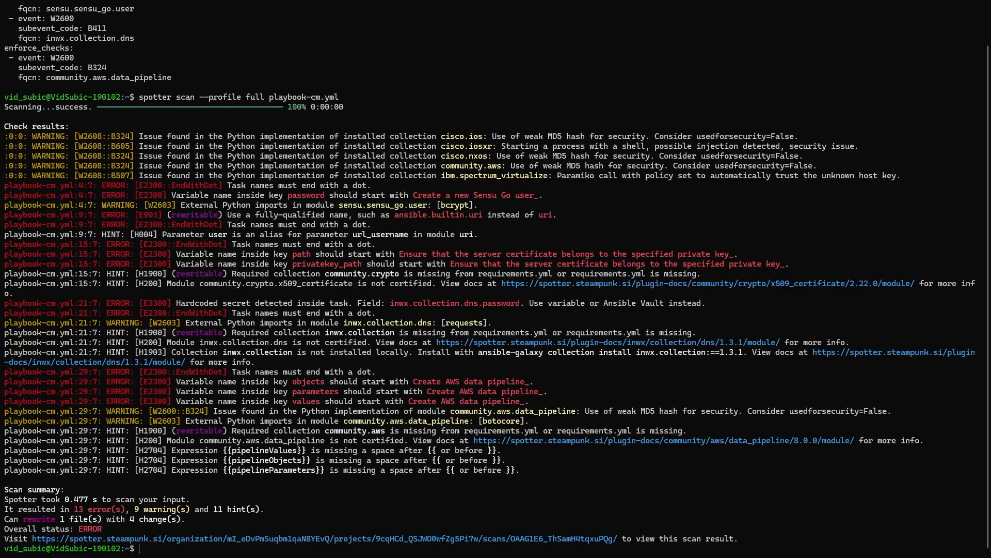
pyautogui.moveTo(135, 283); pyautogui.dragTo(436, 283)
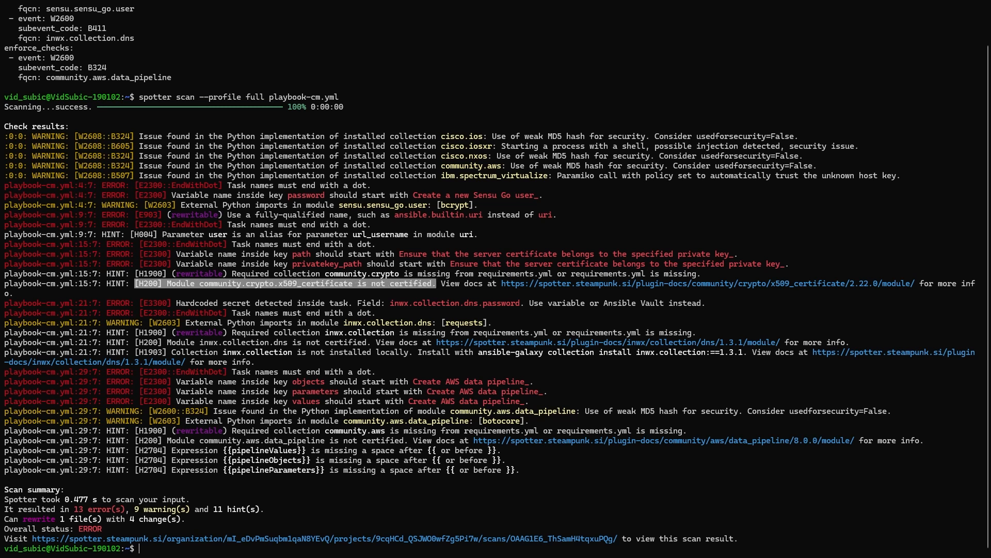
# - Scan playbook-cm.yml with skip checks H200,H1900[fqcn=community.aws.data_pipeline],W2600[subevent_code=B411] and enforce checks W2600[fqcn=community.aws.data_pipeline,subevent_code=B324]
pyautogui.hotkey('ctrl', 'l')
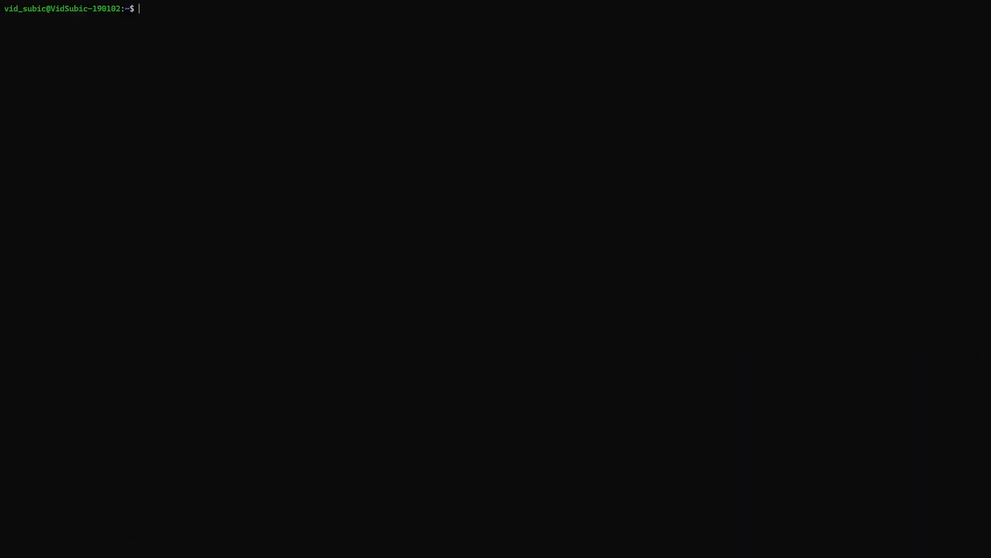
pyautogui.write('spotter scan --skip checks')
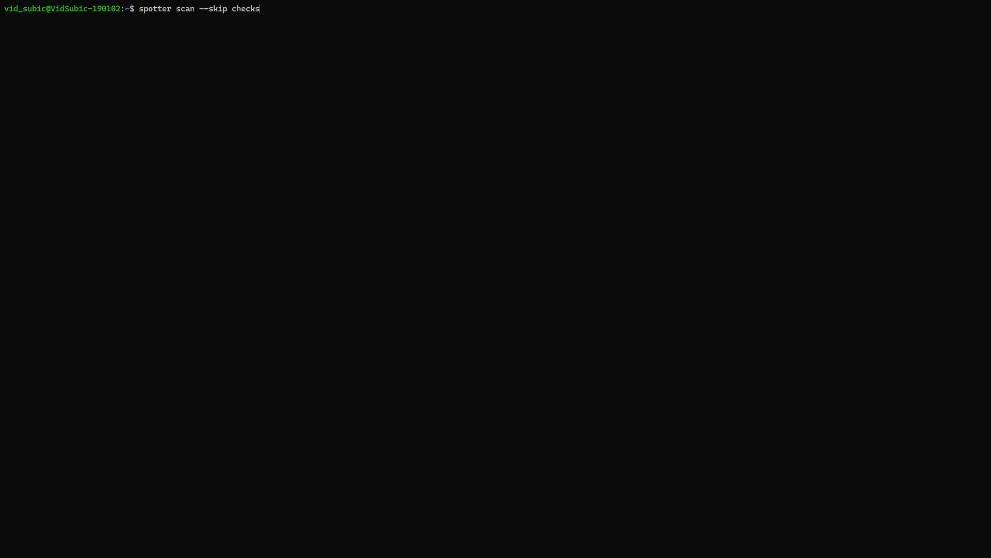
pyautogui.hotkey('ctrl', 'shift', 'v')
pyautogui.write('--enforce ')
pyautogui.write('checks')
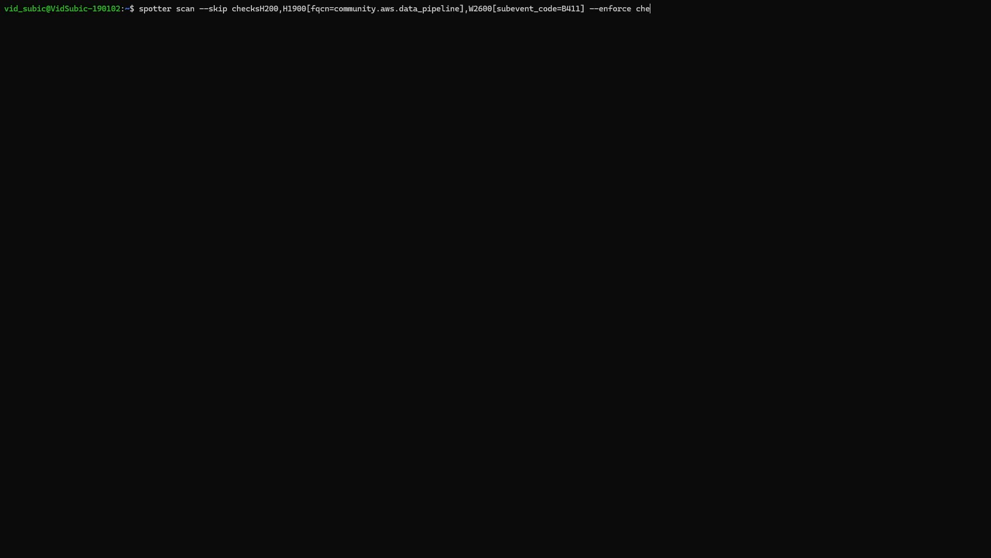
pyautogui.hotkey('ctrl', 'shift', 'v')
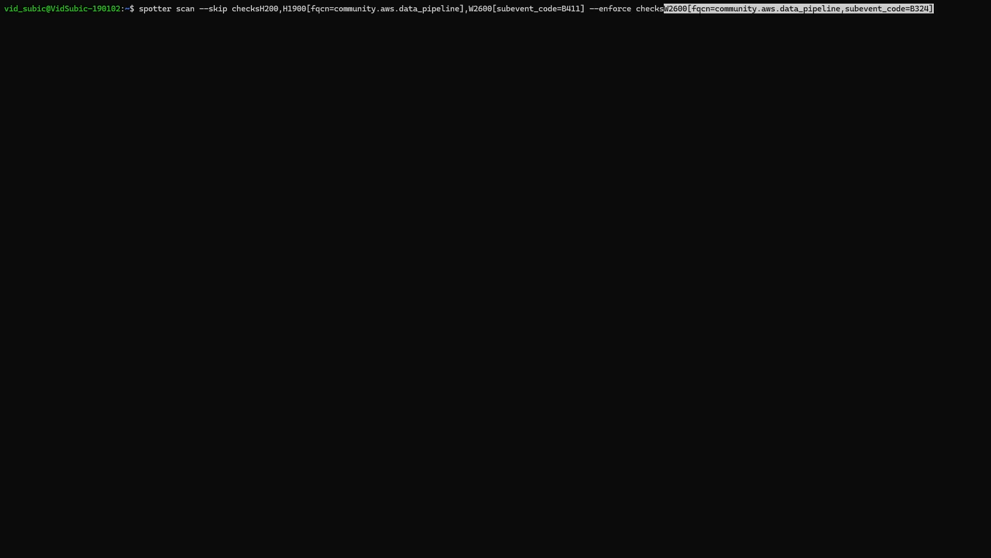
pyautogui.press('Right')
pyautogui.write('playbook')
pyautogui.press('Return')
pyautogui.write('-cm.yml')
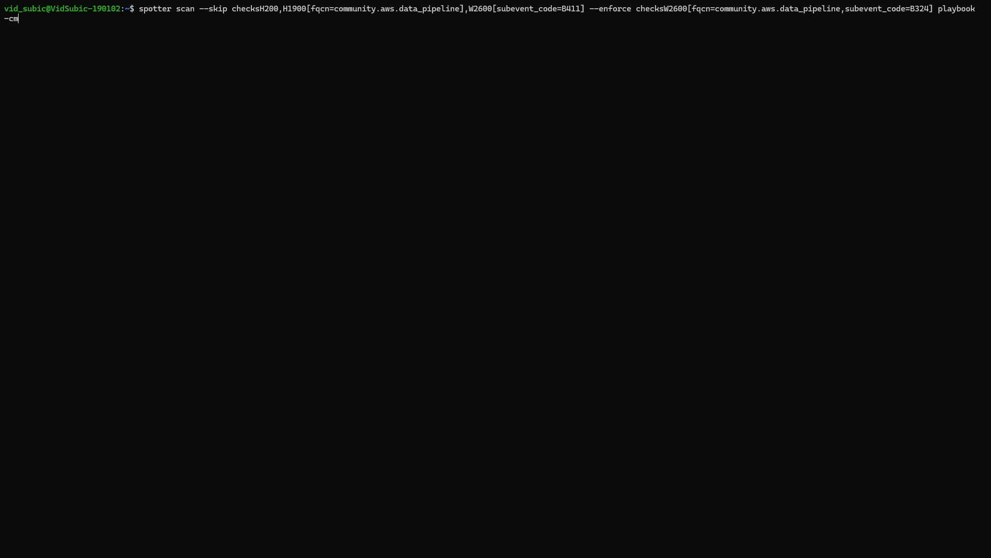
pyautogui.press('Return')
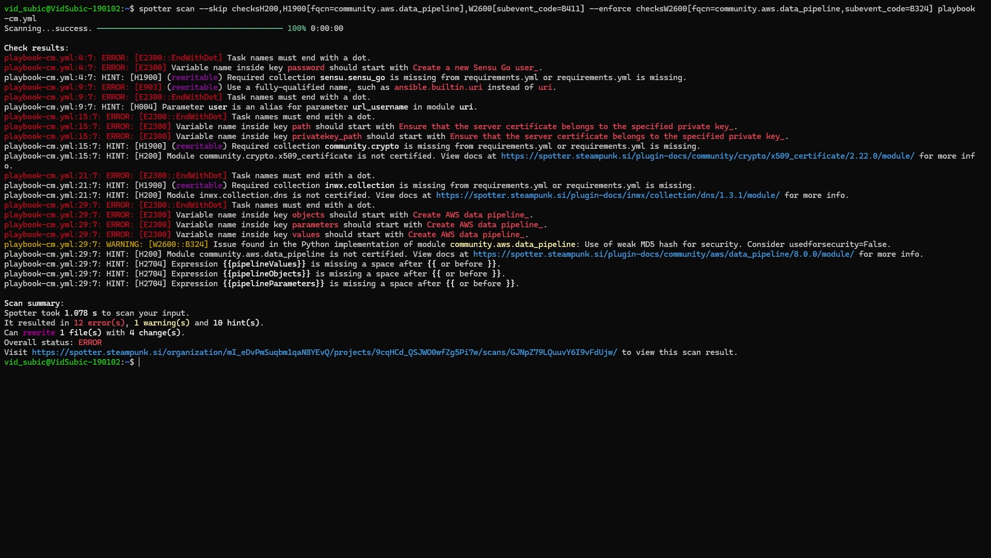
# - Open playbook-cm.yml in nano and append the comment "# noqa: H200, E903" to the "Get the payload from the API" task name
pyautogui.hotkey('ctrl', 'l')
pyautogui.write('nano playbook-cm.yml')
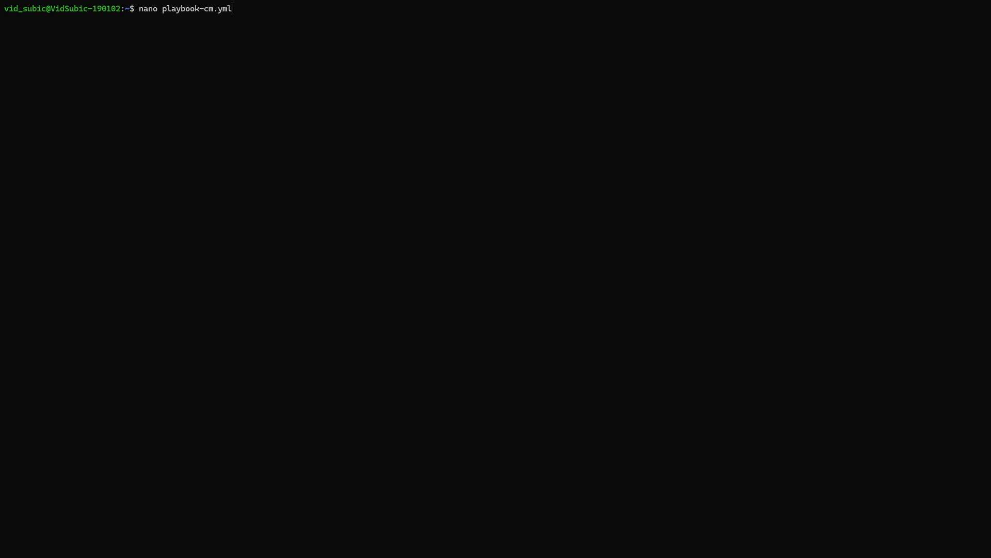
pyautogui.press('Return')
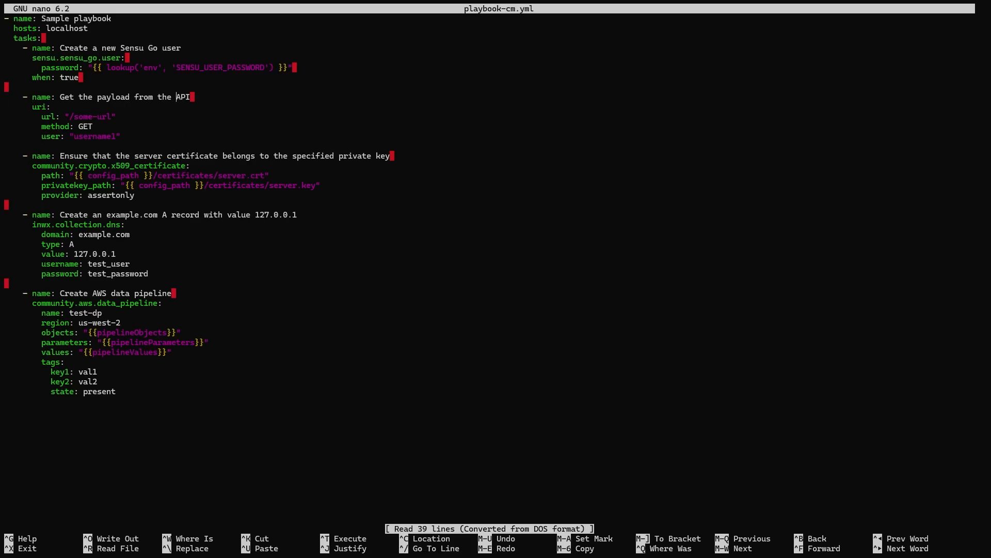
pyautogui.write('# noqa: ')
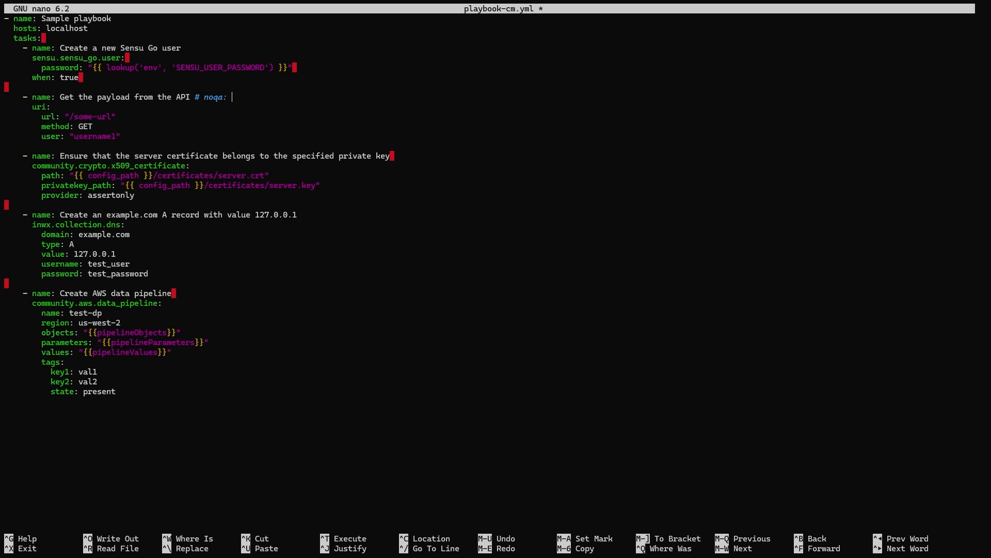
pyautogui.write('H200, E903')
# - Append "# noqa: E2300[subevent_code=EndWithDot]" to the "Create AWS data pipeline" task name, then save the playbook and exit nano
pyautogui.write(' # noqa: ')
pyautogui.write('E2300[sub')
pyautogui.write('event')
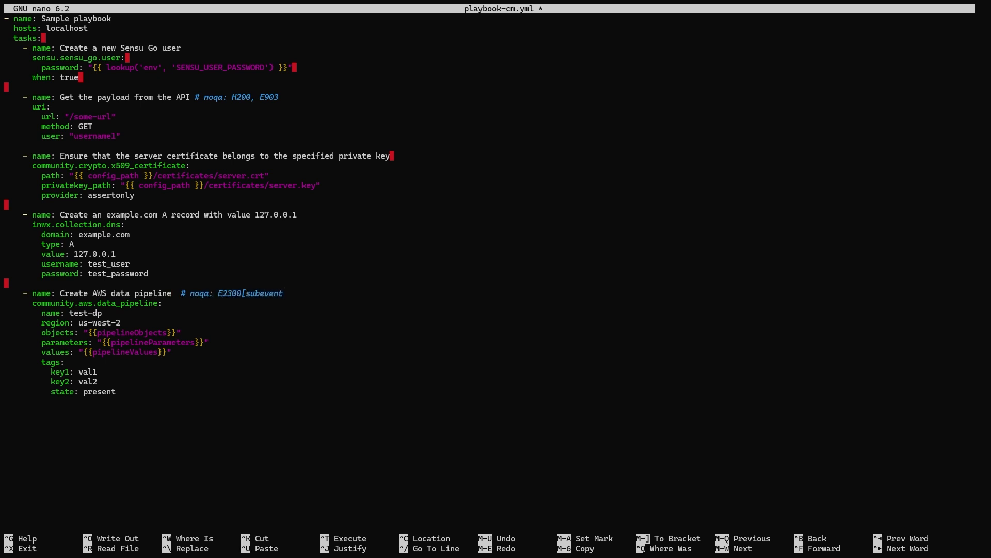
pyautogui.write('_code=EndWithDot]')
pyautogui.hotkey('ctrl', 'x')
pyautogui.press('y')
pyautogui.press('Return')
# - Rescan the edited playbook-cm.yml with the full profile and examine the H200 hints in the check results
pyautogui.write('spotter scan --profile full playbook-cm.yml')
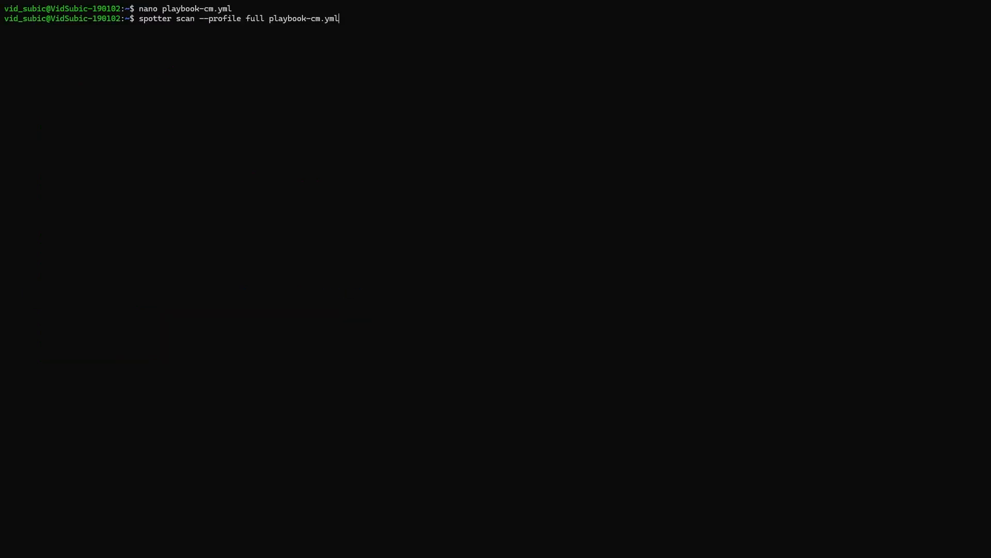
pyautogui.press('Return')
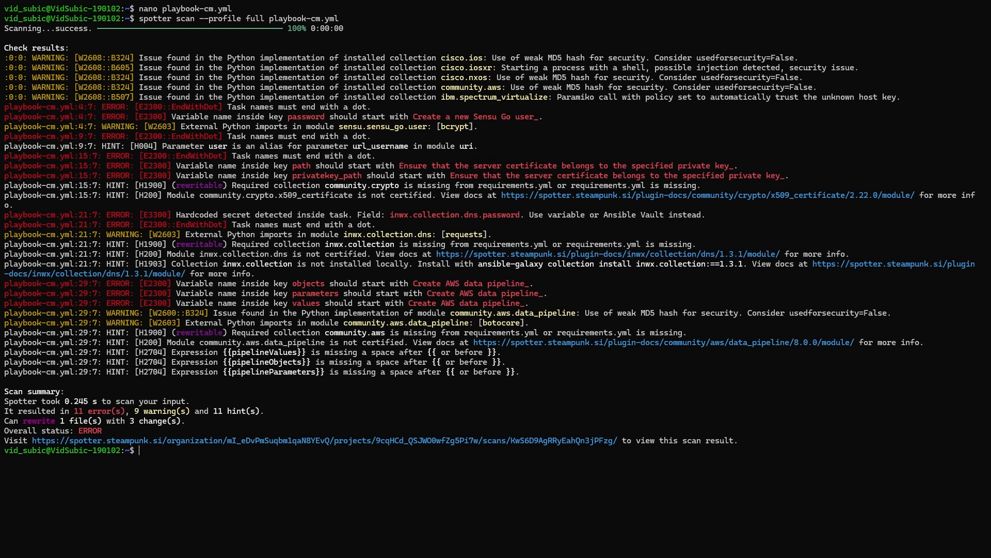
pyautogui.moveTo(135, 254); pyautogui.dragTo(162, 253)
pyautogui.moveTo(135, 195); pyautogui.dragTo(161, 194)
pyautogui.moveTo(134, 342); pyautogui.dragTo(162, 342)
pyautogui.press('Escape')
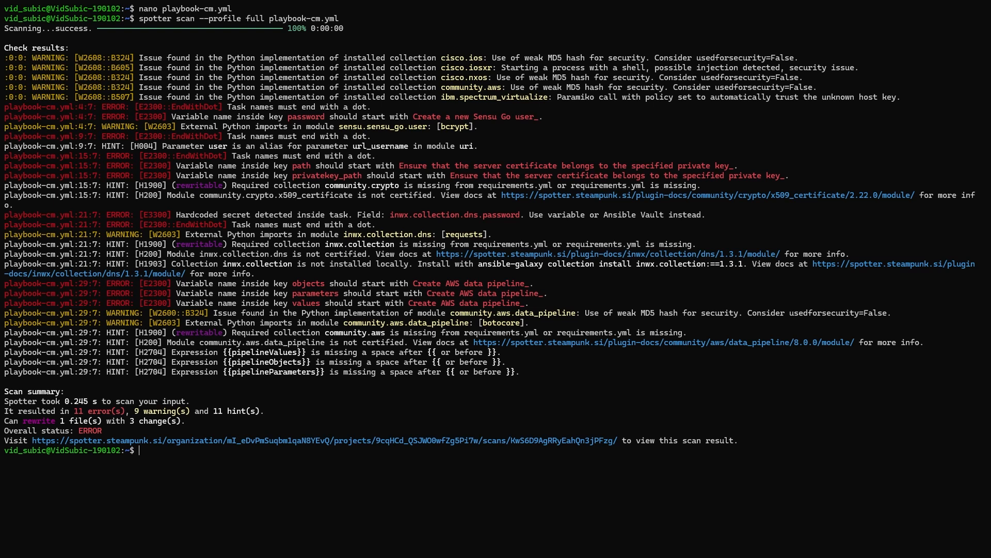